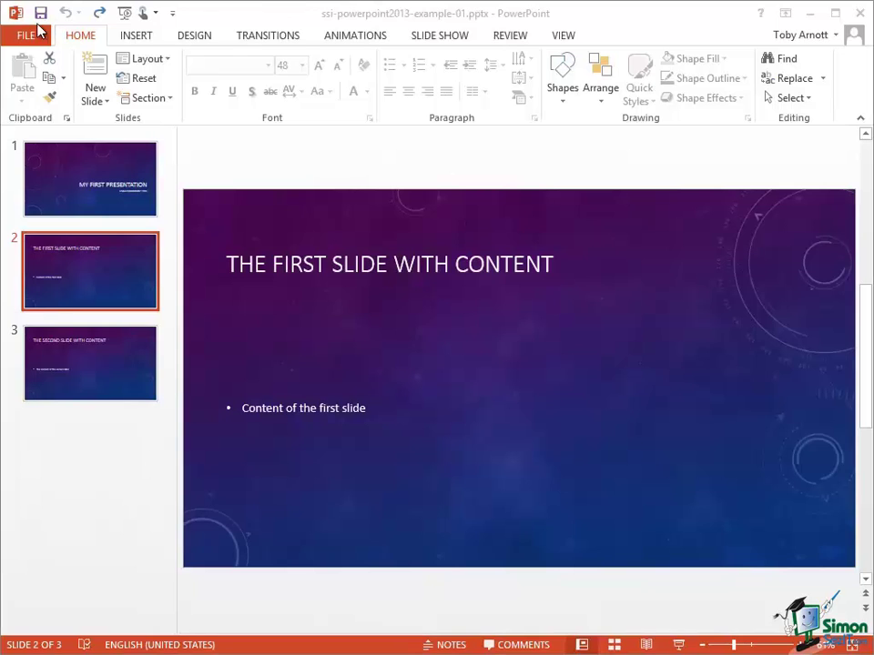
Look over the presentation's Info and Print pages, and return to the slides.
{"action": "left_click", "coordinate": [25, 38]}
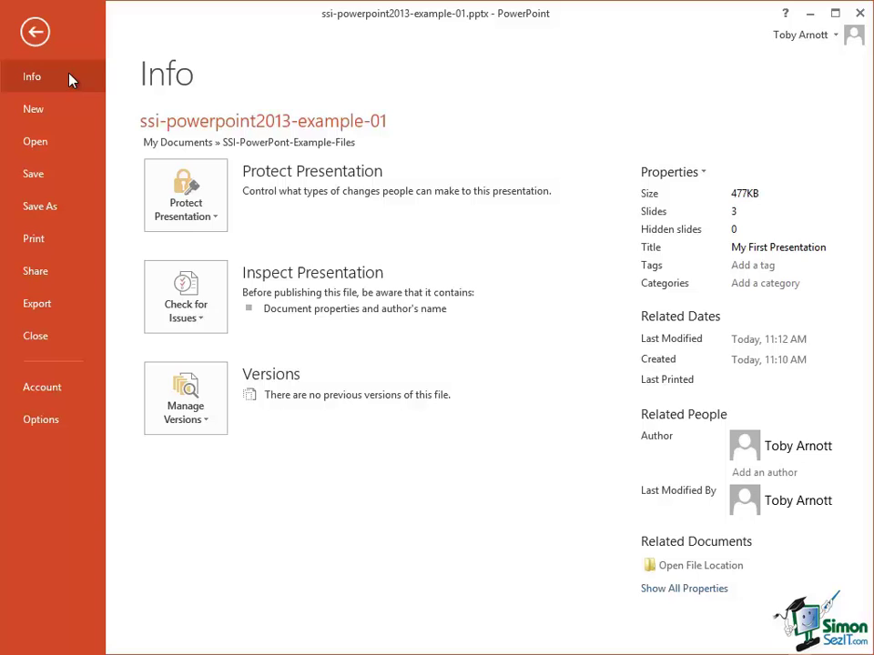
{"action": "left_click", "coordinate": [70, 244]}
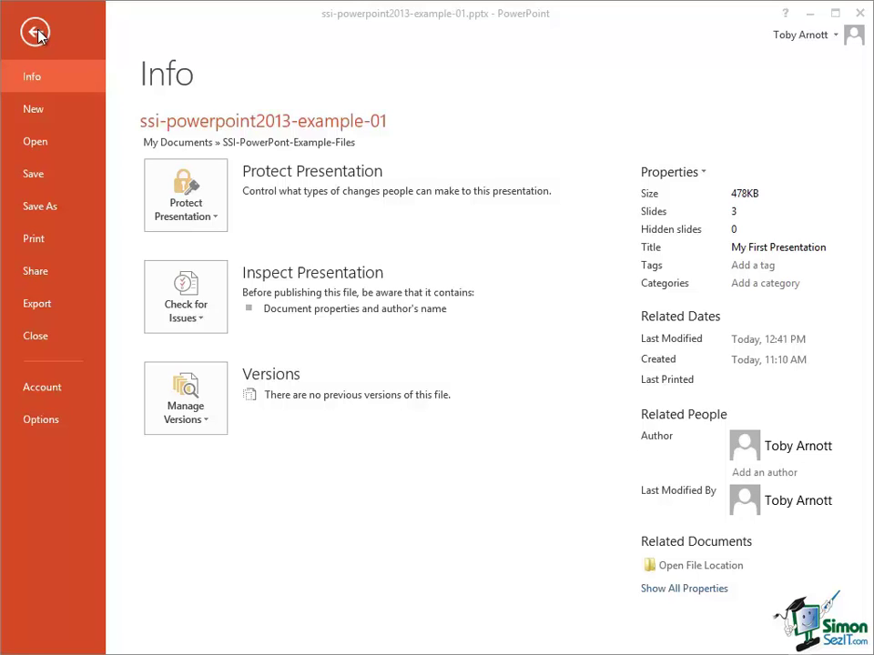
{"action": "left_click", "coordinate": [36, 33]}
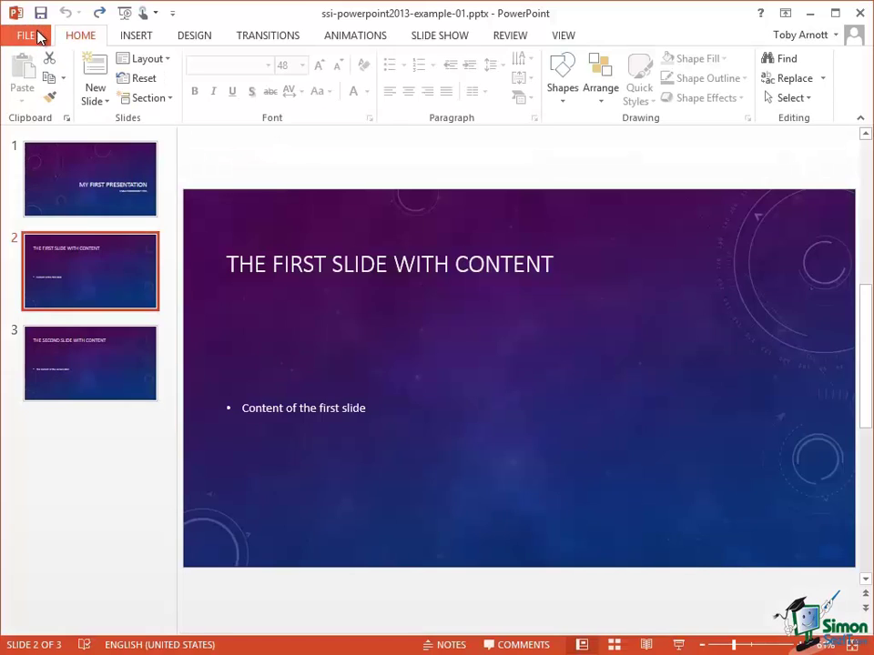
Review the templates for new presentations and the list of recent presentations, and save the current presentation.
{"action": "left_click", "coordinate": [33, 36]}
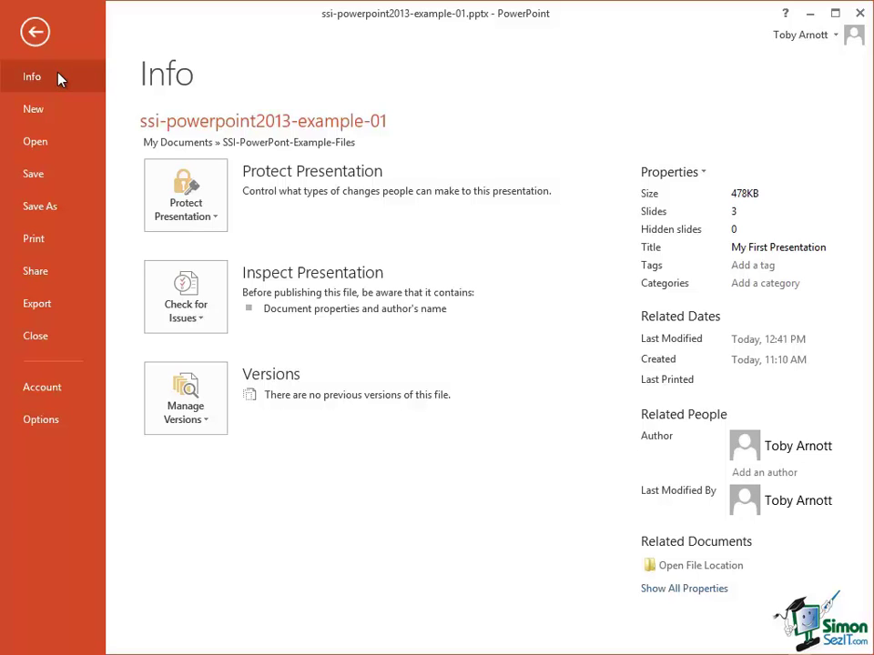
{"action": "left_click", "coordinate": [59, 118]}
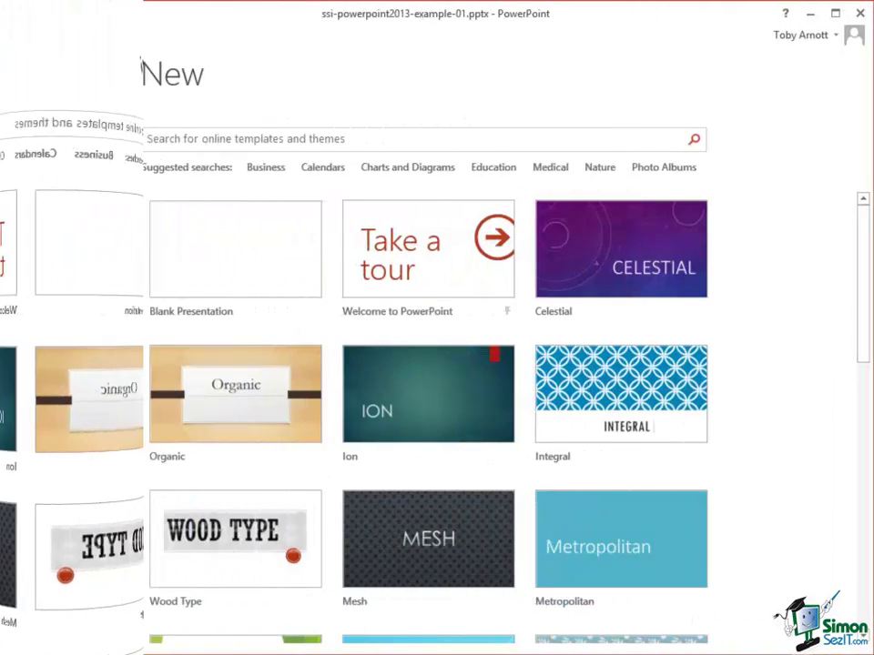
{"action": "left_click", "coordinate": [45, 144]}
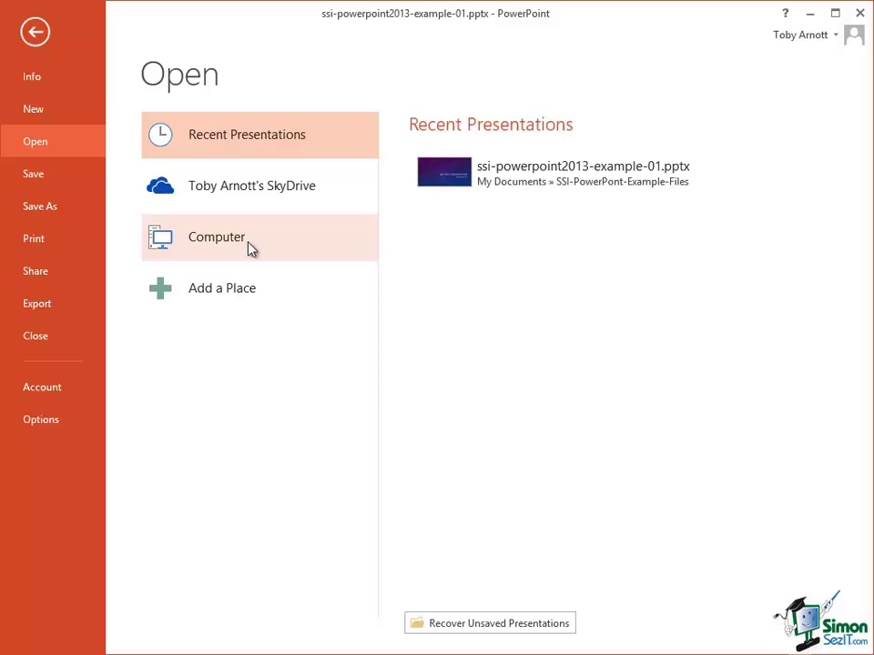
{"action": "left_click", "coordinate": [34, 174]}
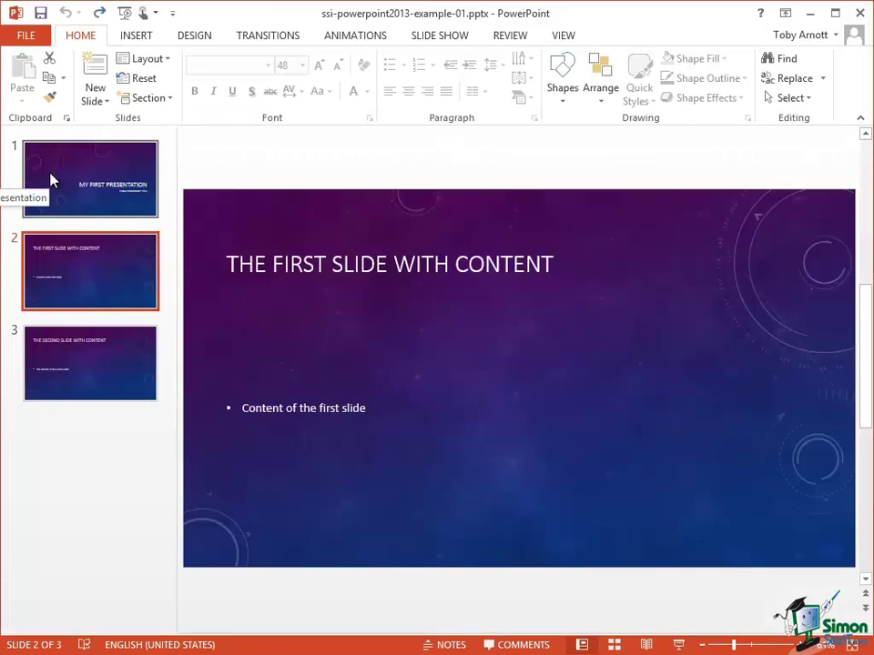
Examine the options for sharing the presentation and for exporting it to other formats.
{"action": "left_click", "coordinate": [28, 36]}
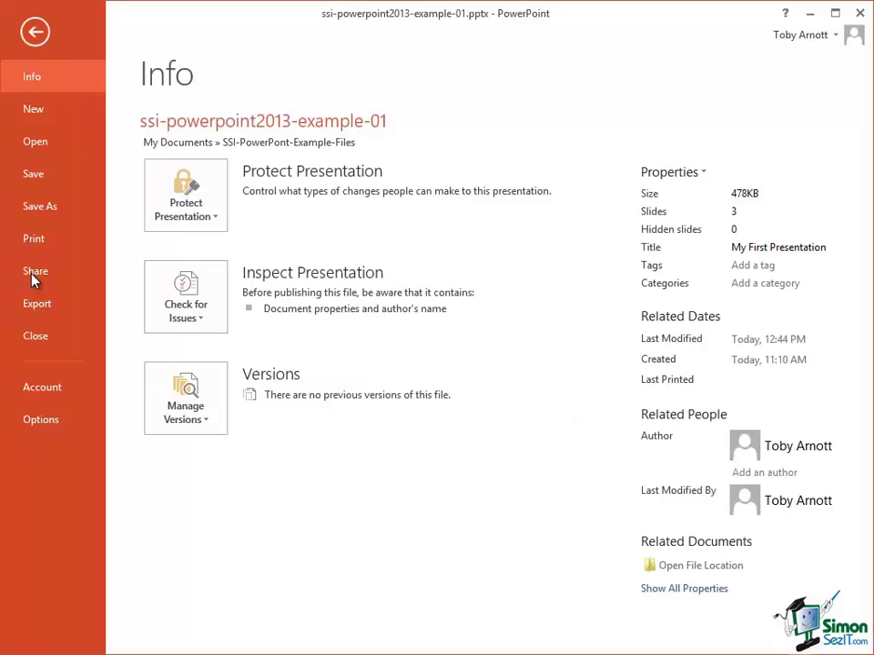
{"action": "left_click", "coordinate": [33, 284]}
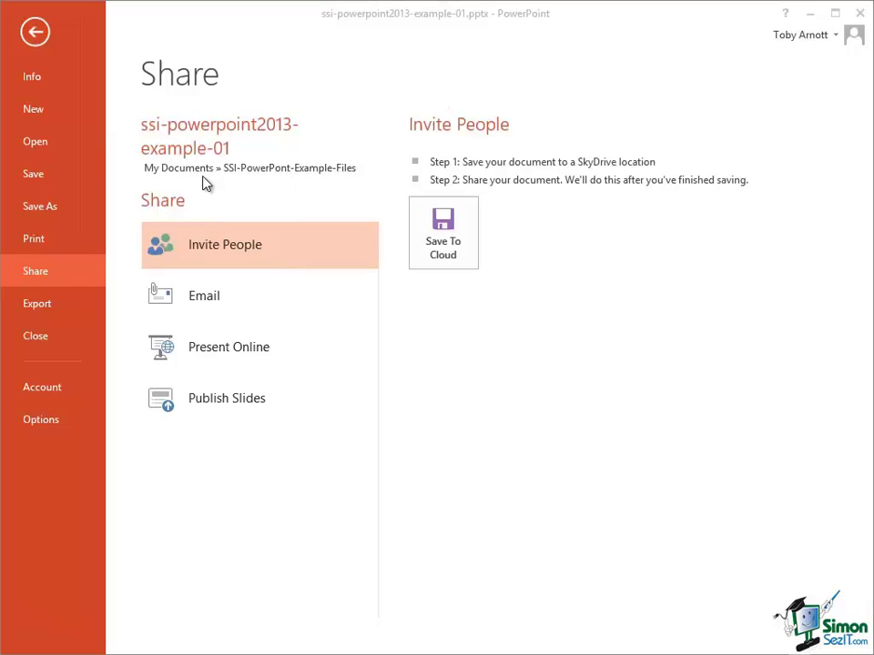
{"action": "left_click", "coordinate": [32, 311]}
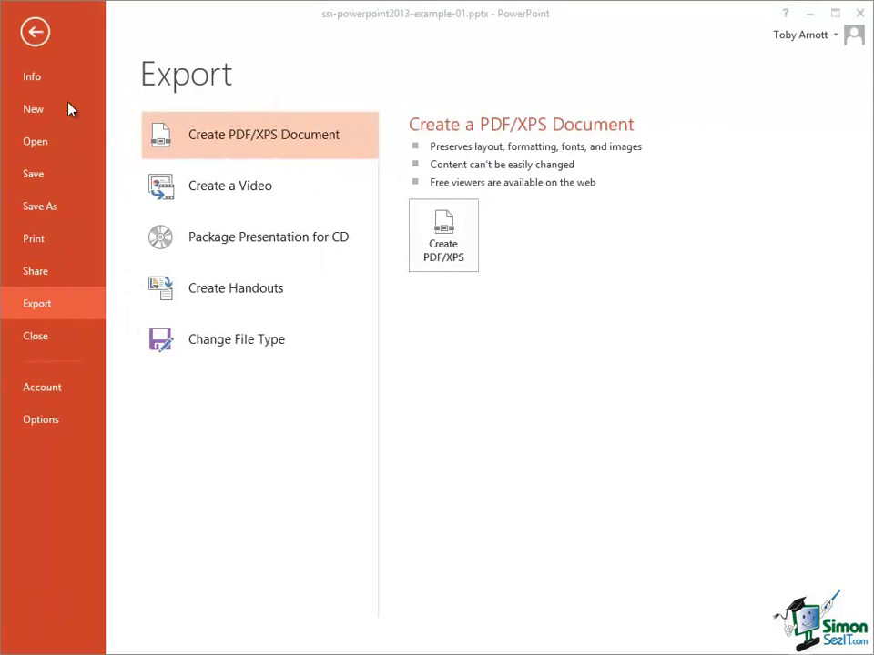
Protect the presentation by encrypting it with a password, entering and confirming the password.
{"action": "left_click", "coordinate": [29, 80]}
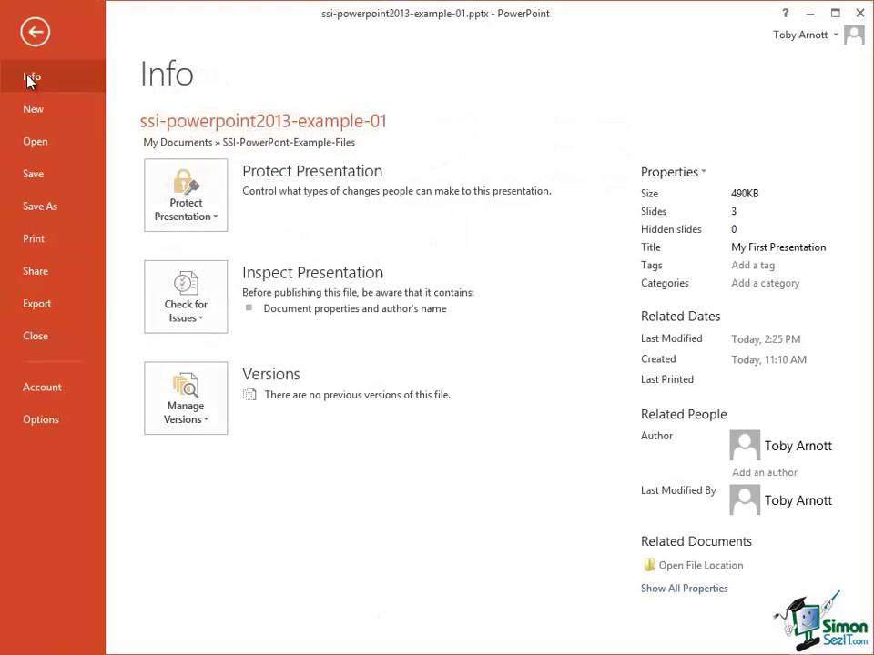
{"action": "left_click", "coordinate": [191, 222]}
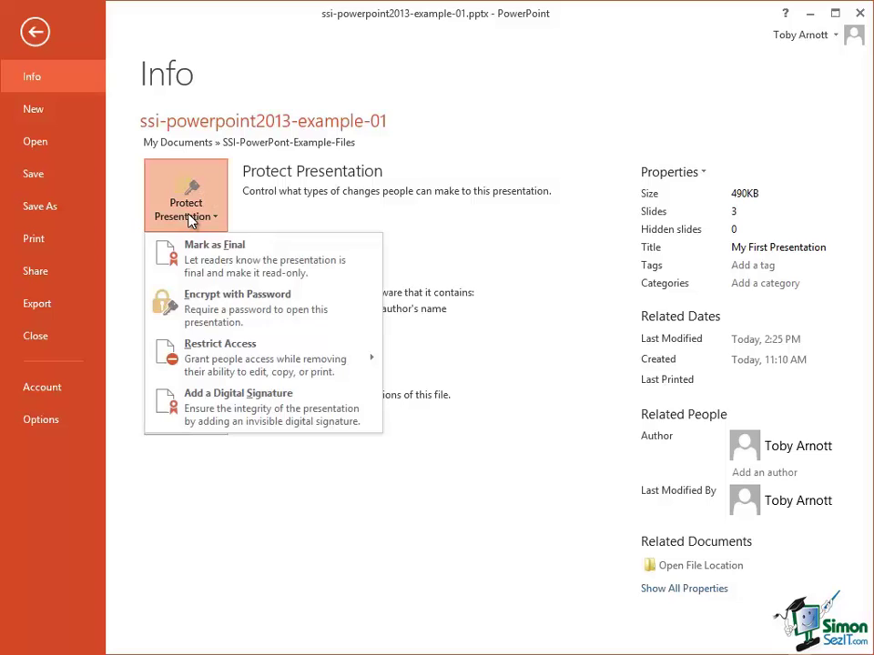
{"action": "left_click", "coordinate": [236, 314]}
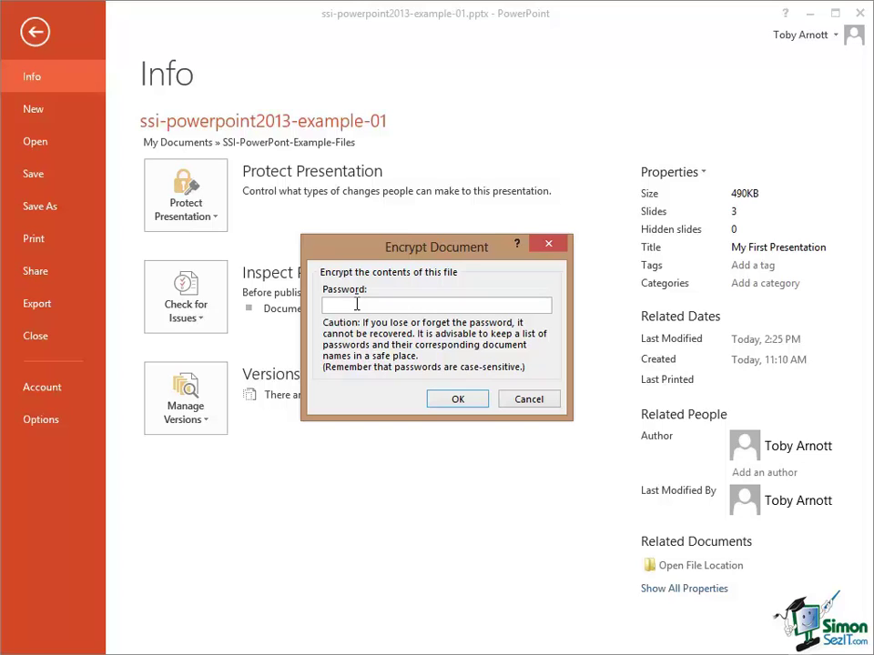
{"action": "type", "text": "•••••••"}
{"action": "left_click", "coordinate": [461, 400]}
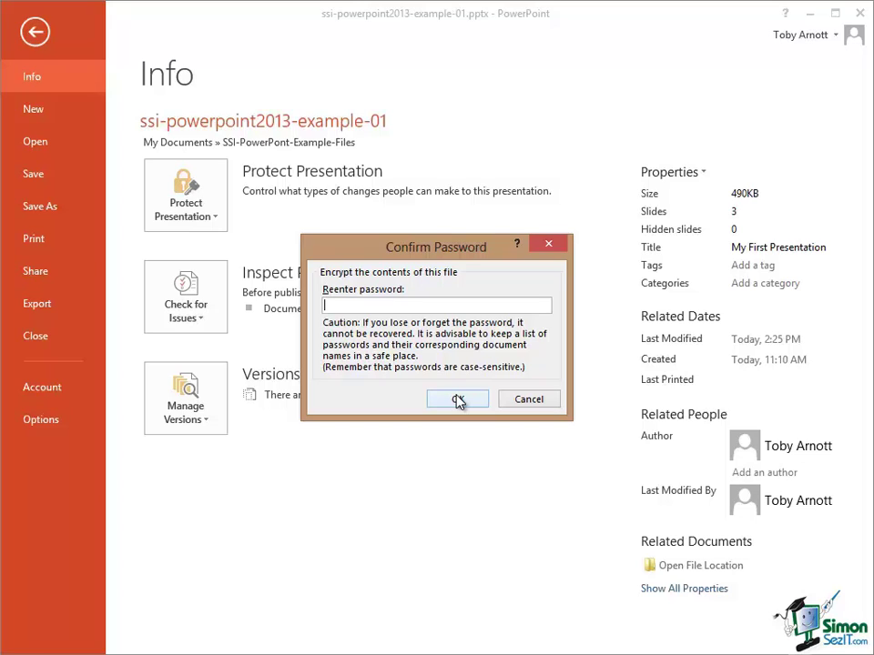
{"action": "type", "text": "••"}
{"action": "type", "text": "•••"}
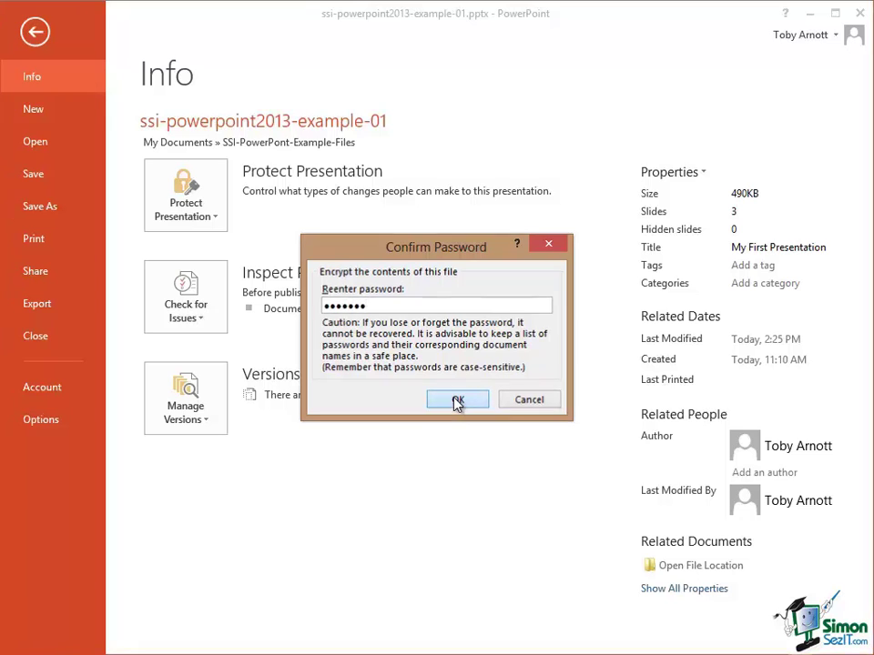
{"action": "left_click", "coordinate": [457, 400]}
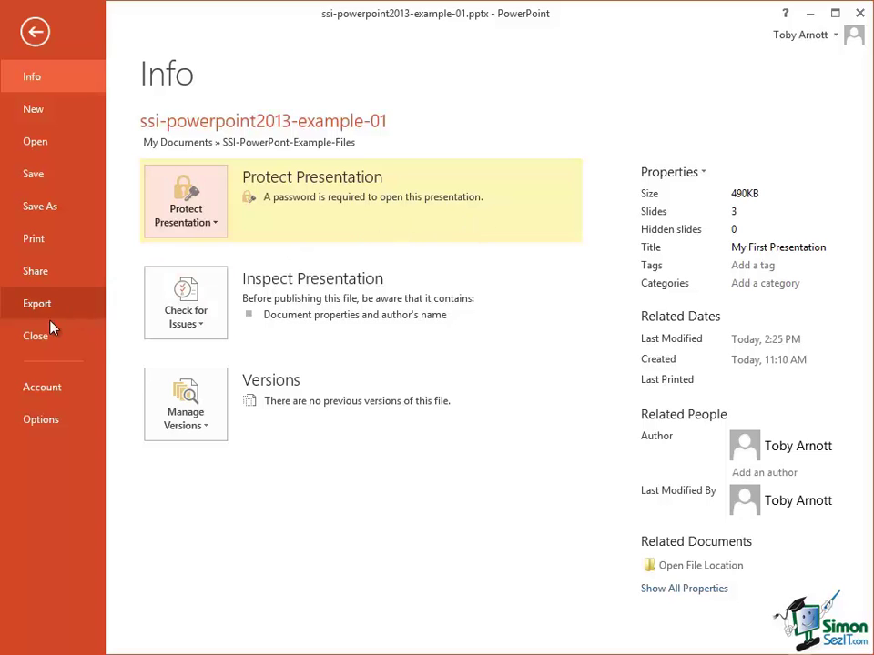
Close the presentation with its changes saved, and reopen ssi-powerpoint2013-example-01.pptx by entering its password.
{"action": "left_click", "coordinate": [35, 338]}
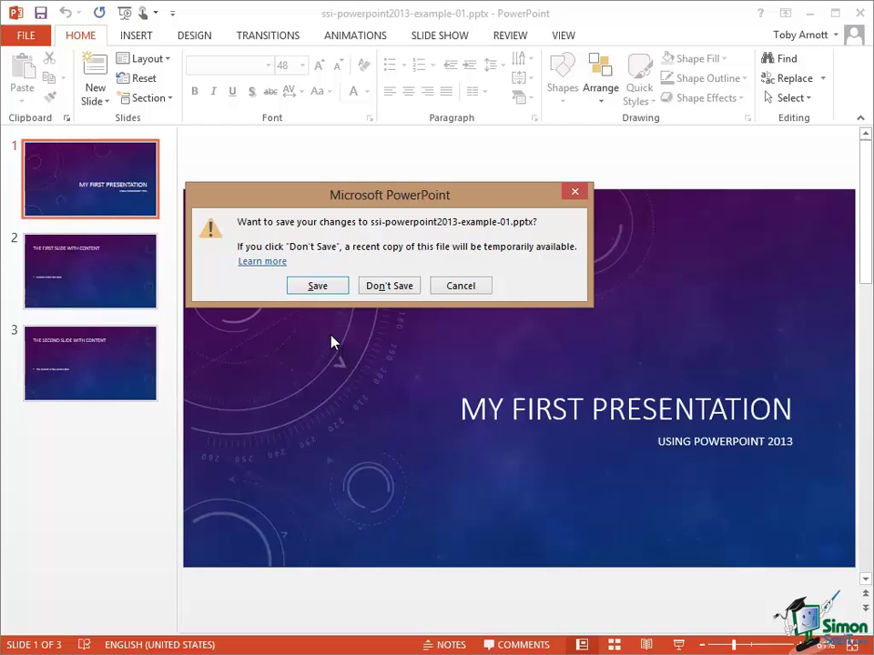
{"action": "left_click", "coordinate": [315, 286]}
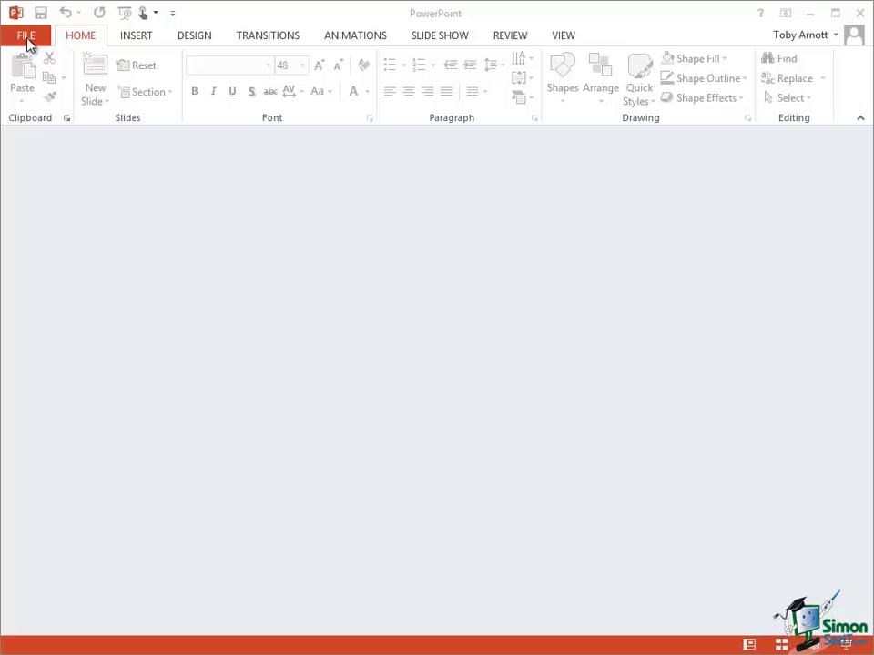
{"action": "left_click", "coordinate": [29, 37]}
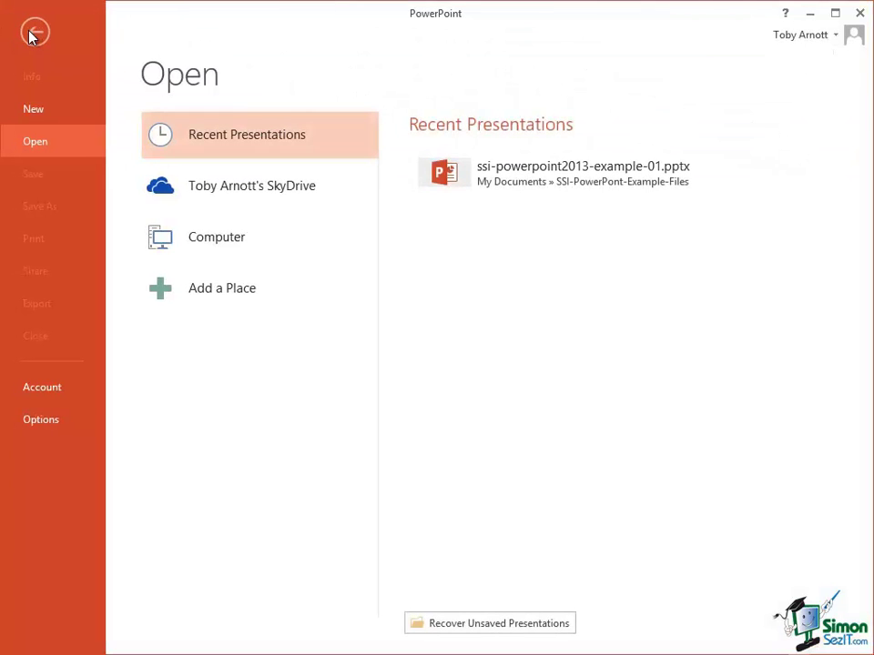
{"action": "left_click", "coordinate": [591, 169]}
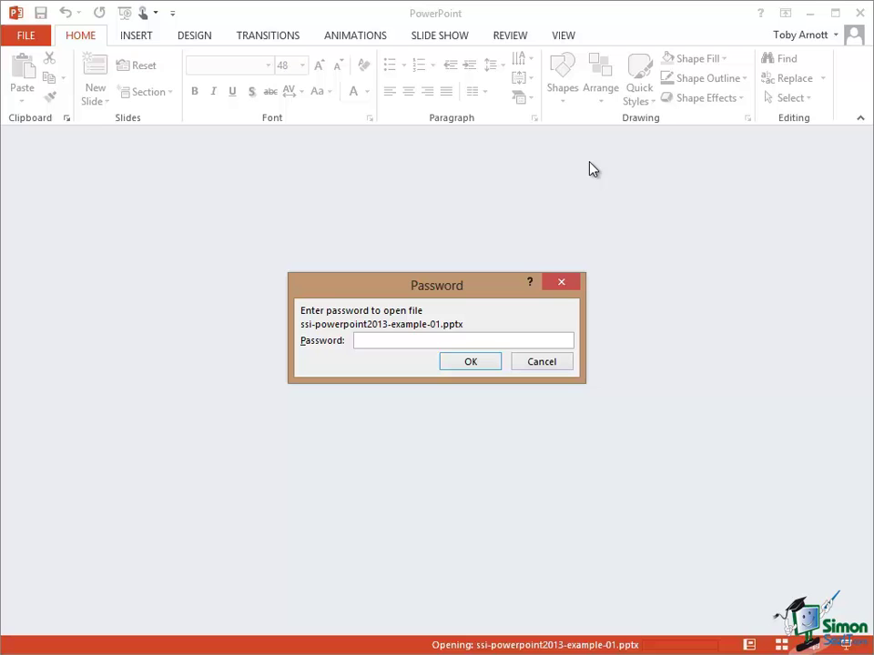
{"action": "type", "text": "********"}
{"action": "left_click", "coordinate": [474, 364]}
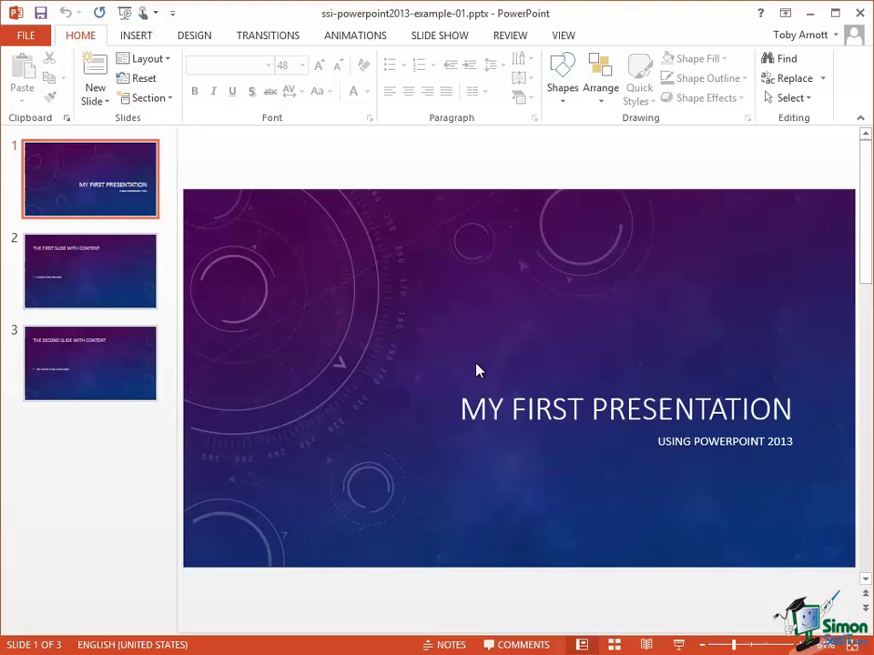
Remove the presentation's encryption by clearing its password, and return to the slides.
{"action": "left_click", "coordinate": [33, 38]}
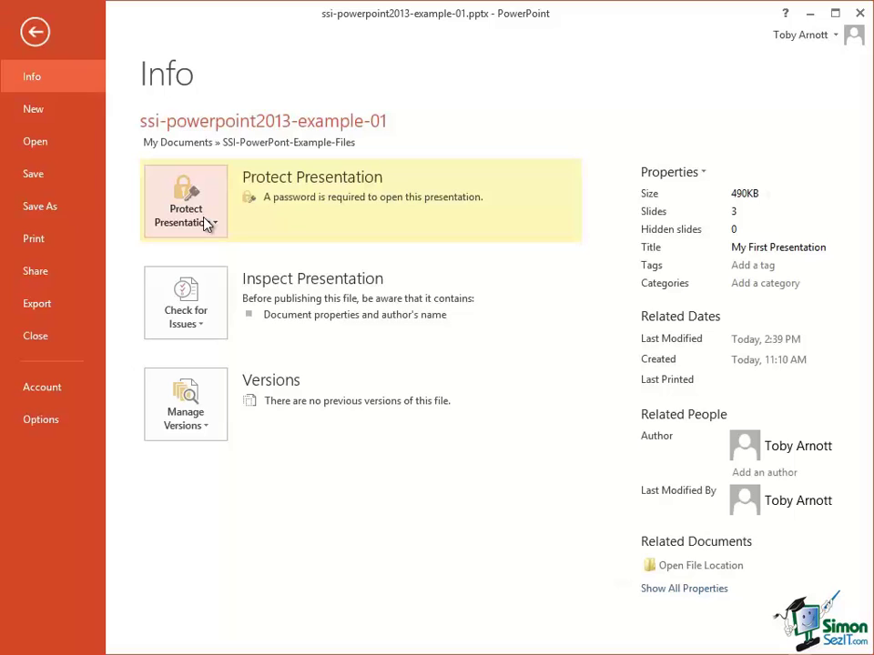
{"action": "left_click", "coordinate": [207, 223]}
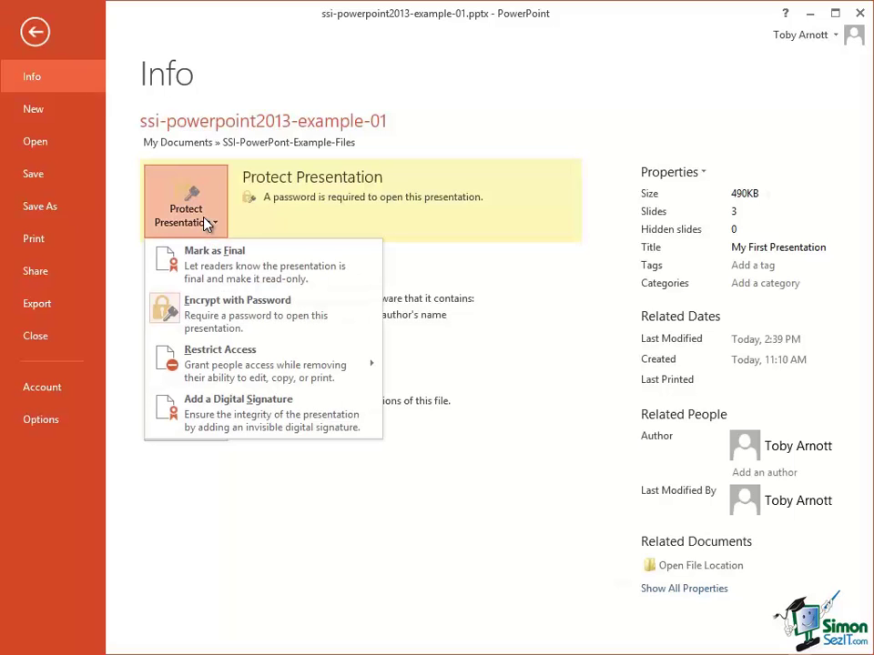
{"action": "left_click", "coordinate": [255, 315]}
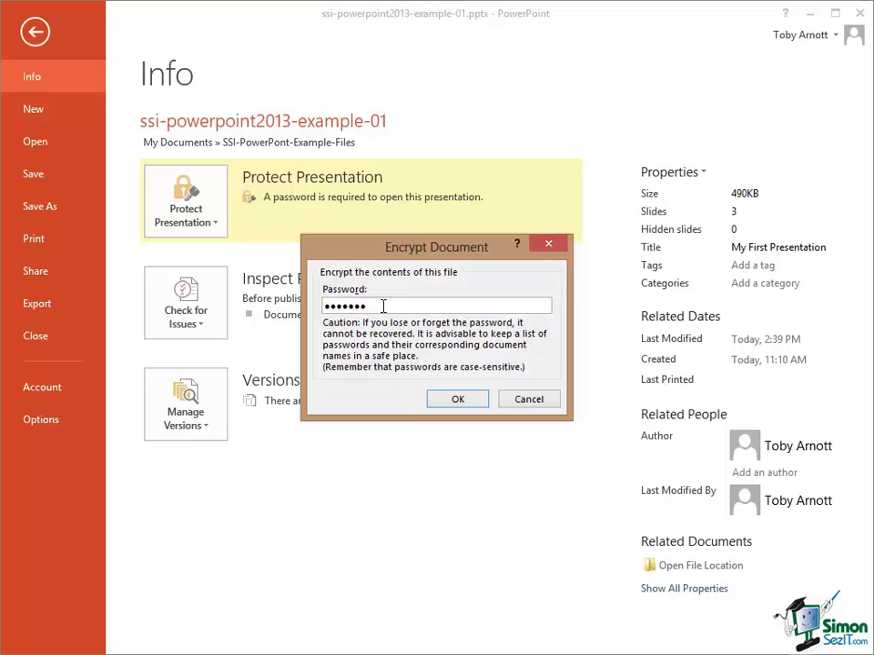
{"action": "key", "text": "BackSpace"}
{"action": "key", "text": "BackSpace"}
{"action": "key", "text": "BackSpace"}
{"action": "key", "text": "BackSpace"}
{"action": "key", "text": "BackSpace"}
{"action": "key", "text": "BackSpace"}
{"action": "key", "text": "BackSpace"}
{"action": "left_click", "coordinate": [457, 400]}
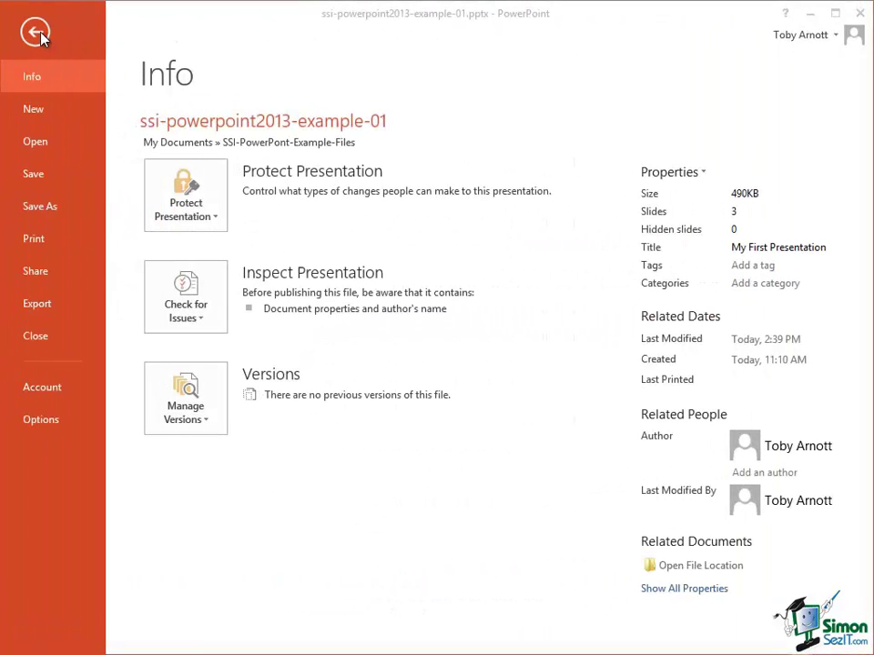
{"action": "left_click", "coordinate": [37, 33]}
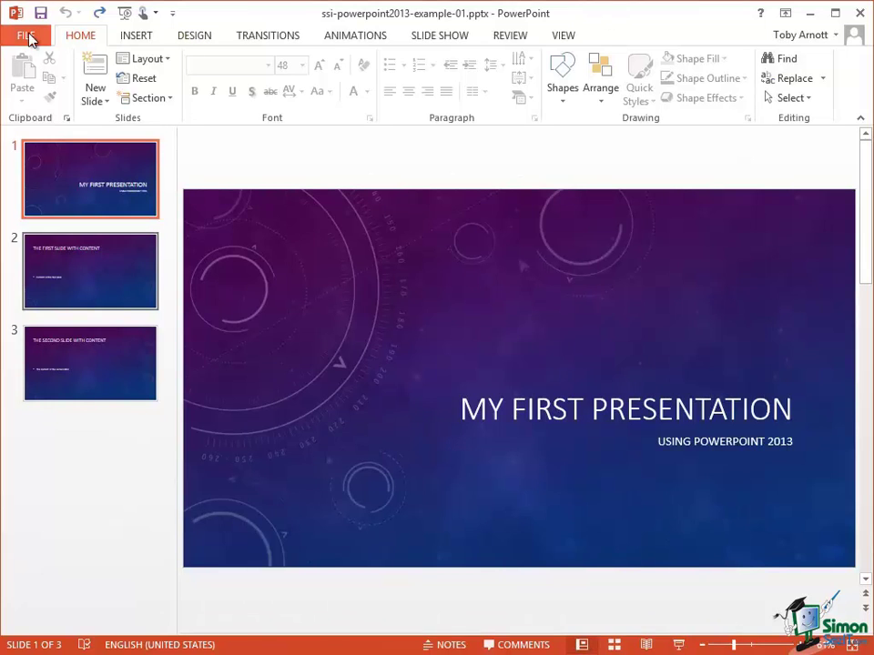
Show all of the presentation's properties and display the Document Panel above the slides for editing them.
{"action": "left_click", "coordinate": [28, 37]}
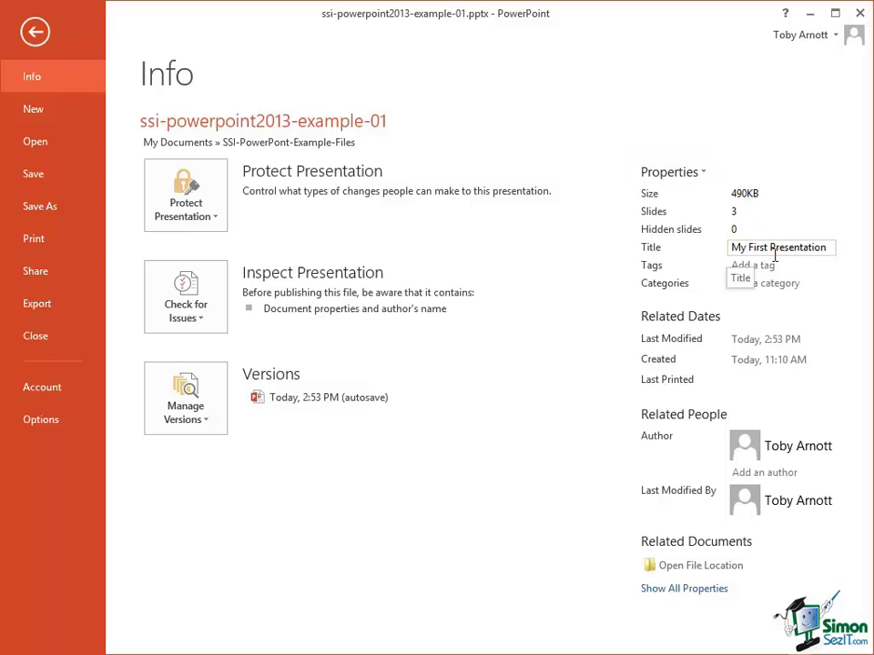
{"action": "left_click", "coordinate": [827, 248]}
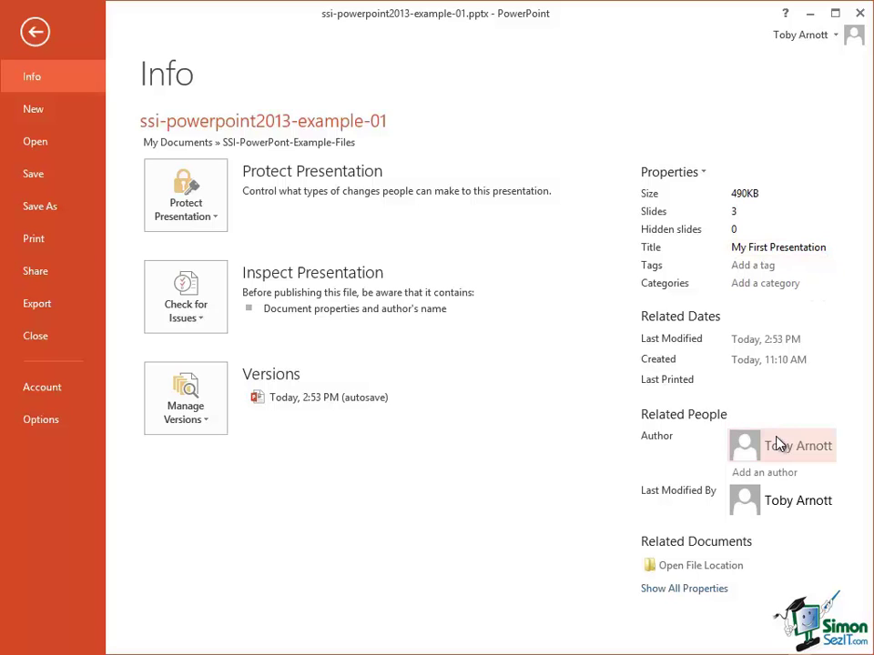
{"action": "mouse_move", "coordinate": [780, 514]}
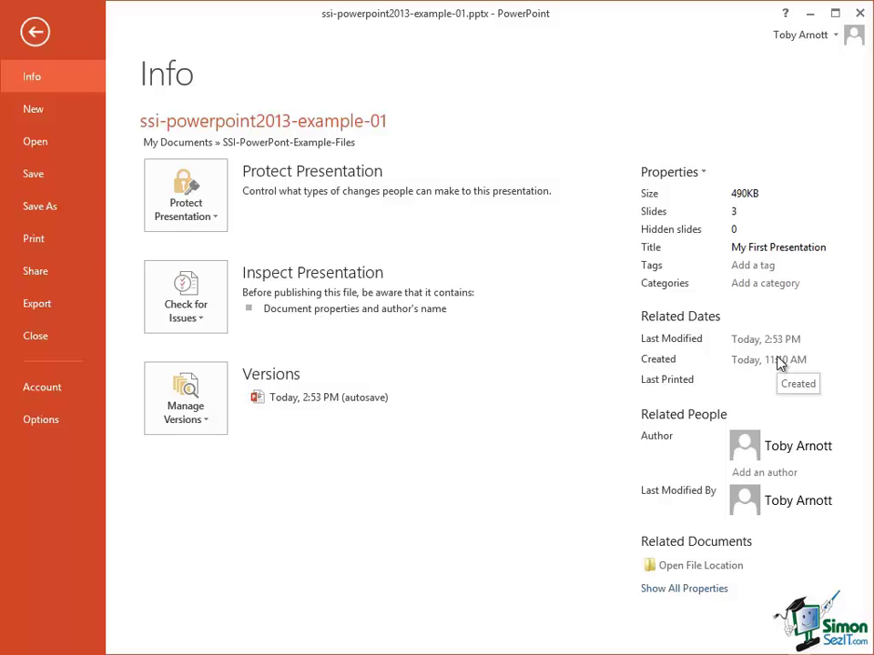
{"action": "left_click", "coordinate": [680, 589]}
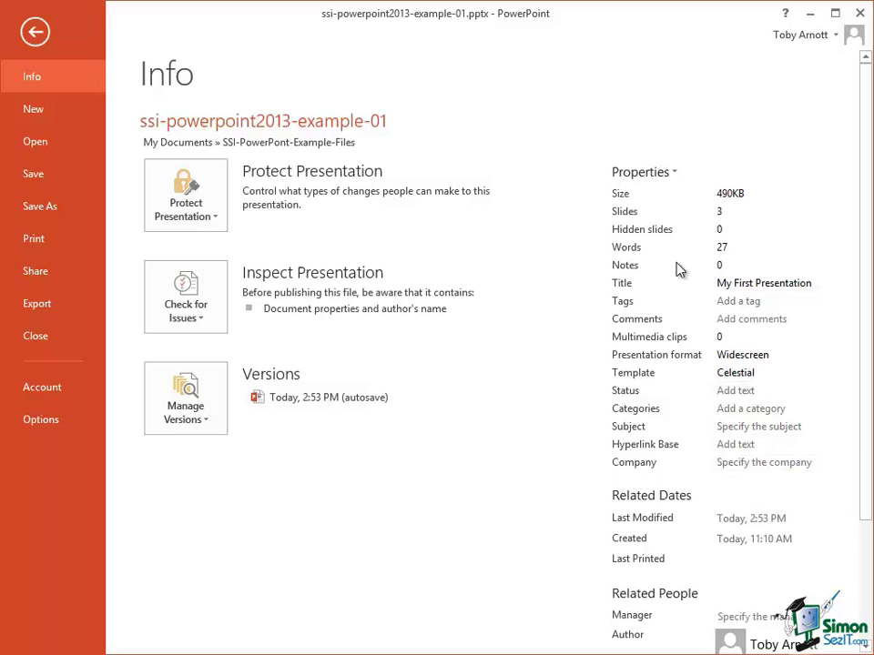
{"action": "left_click", "coordinate": [675, 174]}
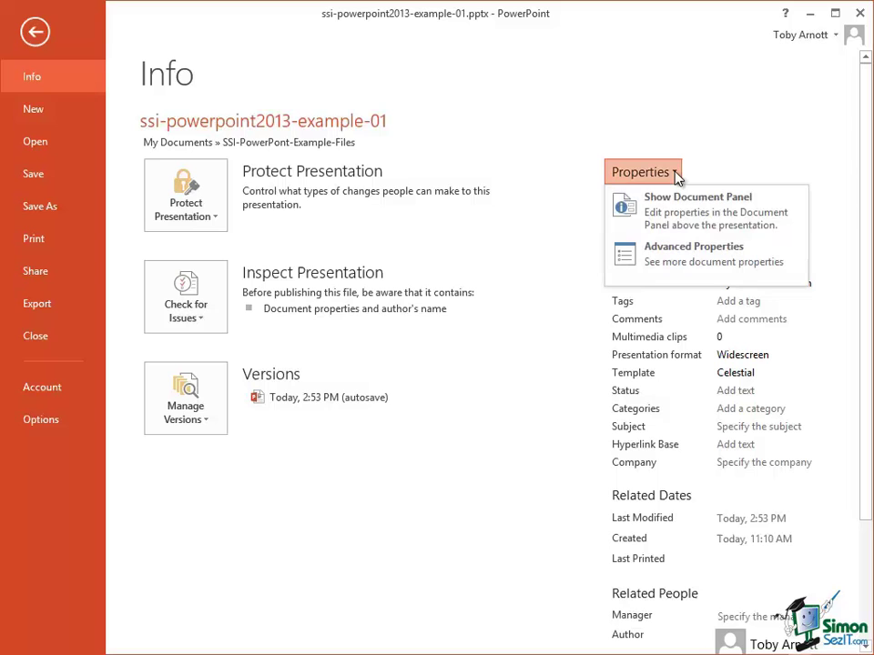
{"action": "left_click", "coordinate": [630, 202]}
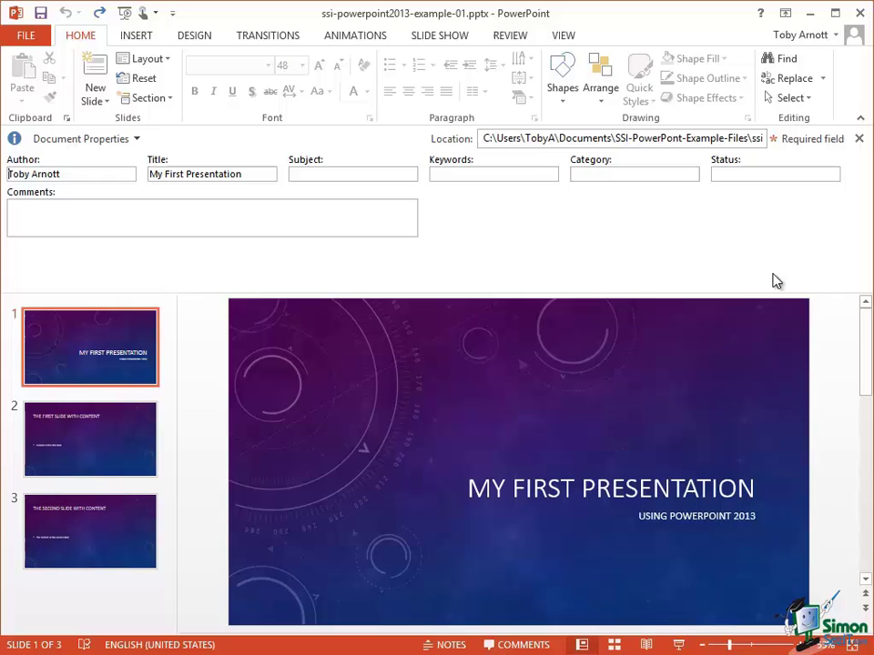
Replace the presentation's Title property with "PPT 2013 Example 02" in the Document Panel.
{"action": "left_click", "coordinate": [61, 174]}
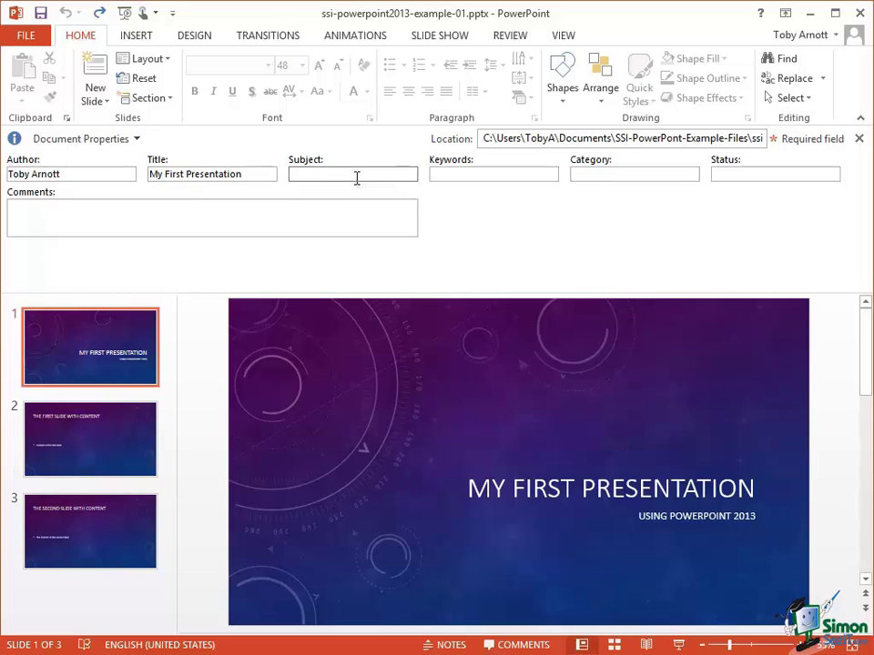
{"action": "left_click", "coordinate": [252, 173]}
{"action": "key", "text": "BackSpace"}
{"action": "key", "text": "BackSpace"}
{"action": "key", "text": "BackSpace"}
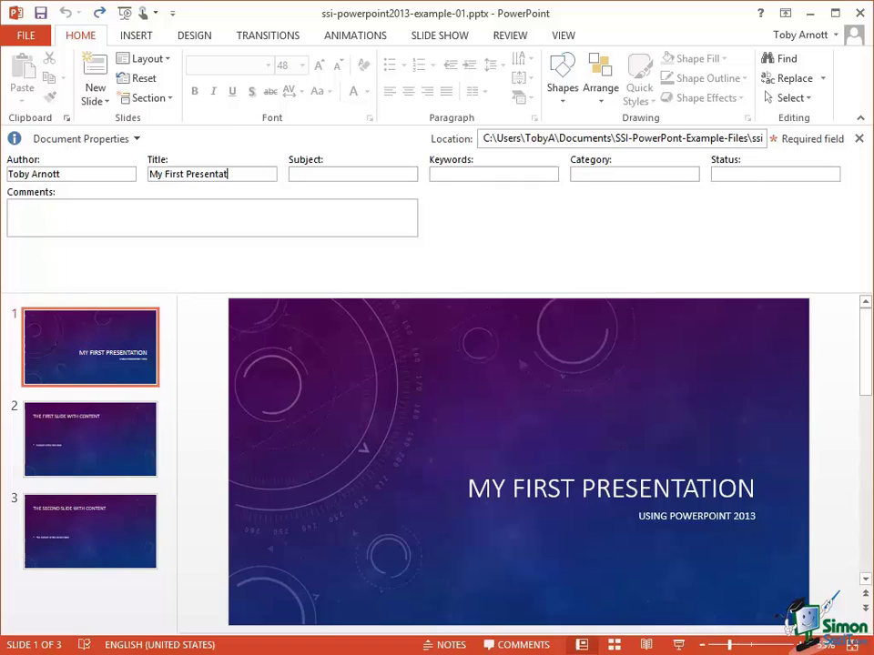
{"action": "key", "text": "BackSpace"}
{"action": "key", "text": "BackSpace"}
{"action": "key", "text": "BackSpace"}
{"action": "key", "text": "BackSpace"}
{"action": "key", "text": "BackSpace"}
{"action": "key", "text": "BackSpace"}
{"action": "key", "text": "BackSpace"}
{"action": "key", "text": "BackSpace"}
{"action": "key", "text": "BackSpace"}
{"action": "key", "text": "BackSpace"}
{"action": "key", "text": "BackSpace"}
{"action": "key", "text": "BackSpace"}
{"action": "key", "text": "BackSpace"}
{"action": "key", "text": "BackSpace"}
{"action": "key", "text": "BackSpace"}
{"action": "key", "text": "BackSpace"}
{"action": "key", "text": "BackSpace"}
{"action": "key", "text": "BackSpace"}
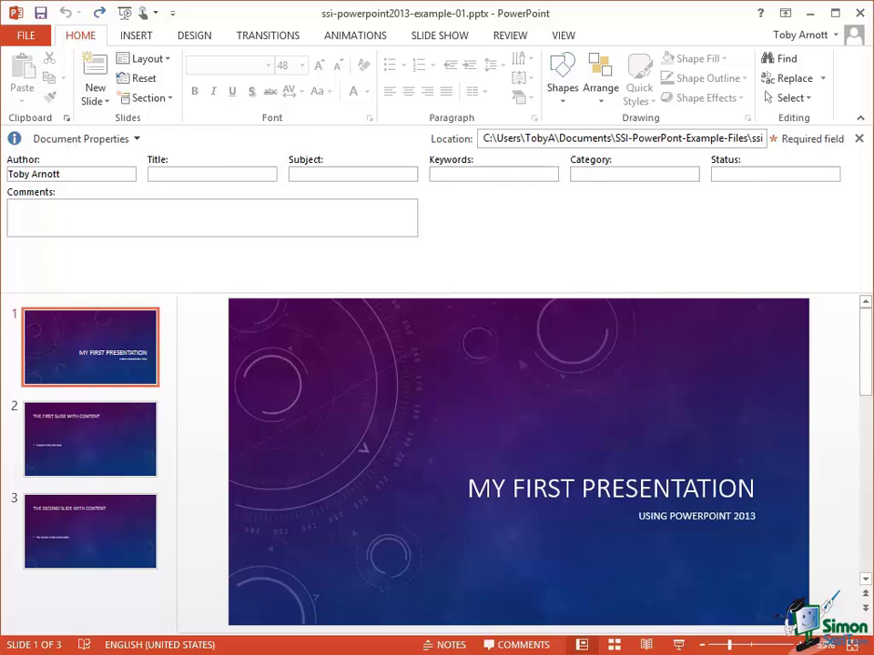
{"action": "type", "text": "PPT 2013 Example 02"}
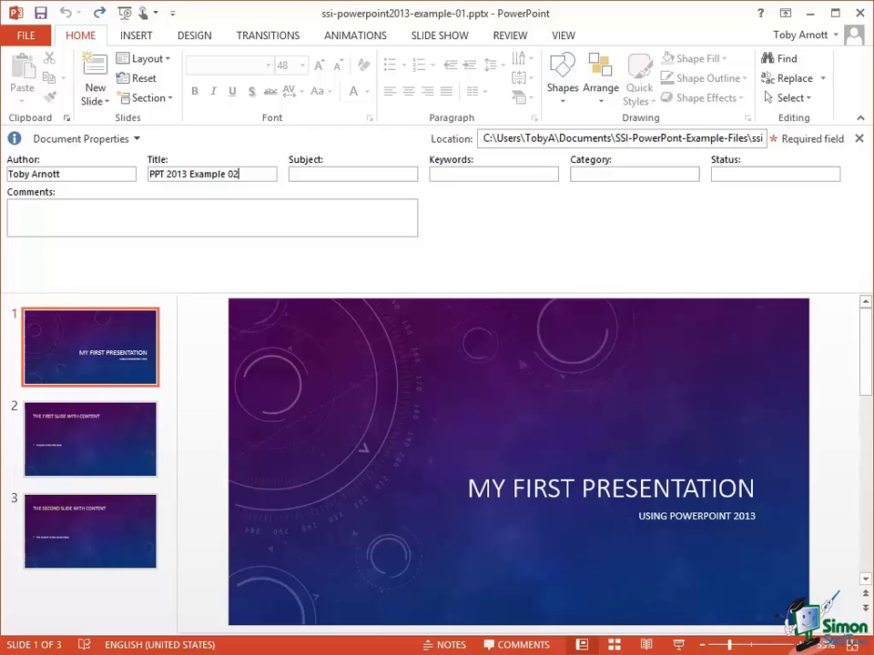
{"action": "left_click", "coordinate": [260, 212]}
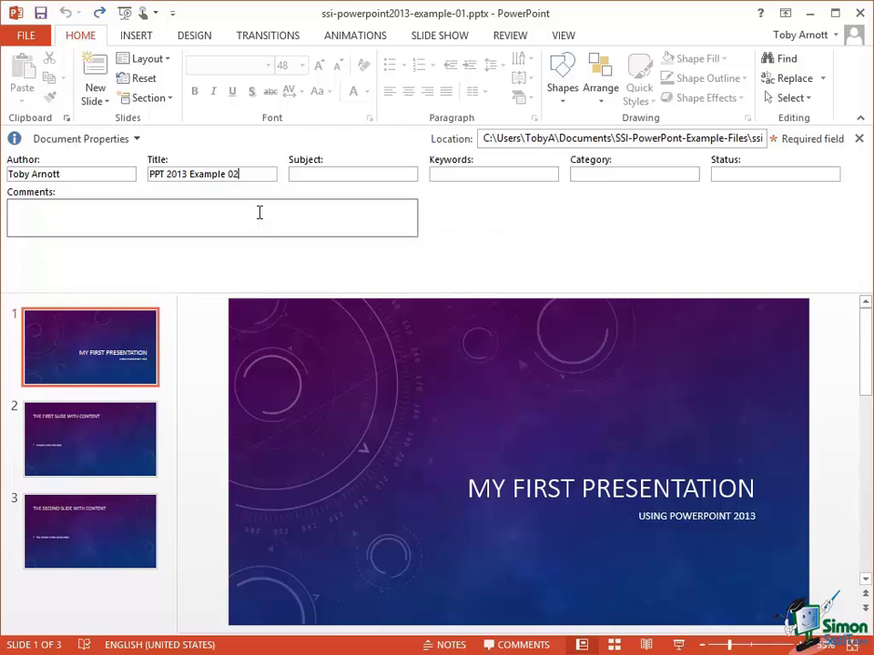
Open the presentation's Advanced Properties and enter SimonSezIT as the company in its summary information.
{"action": "left_click", "coordinate": [139, 141]}
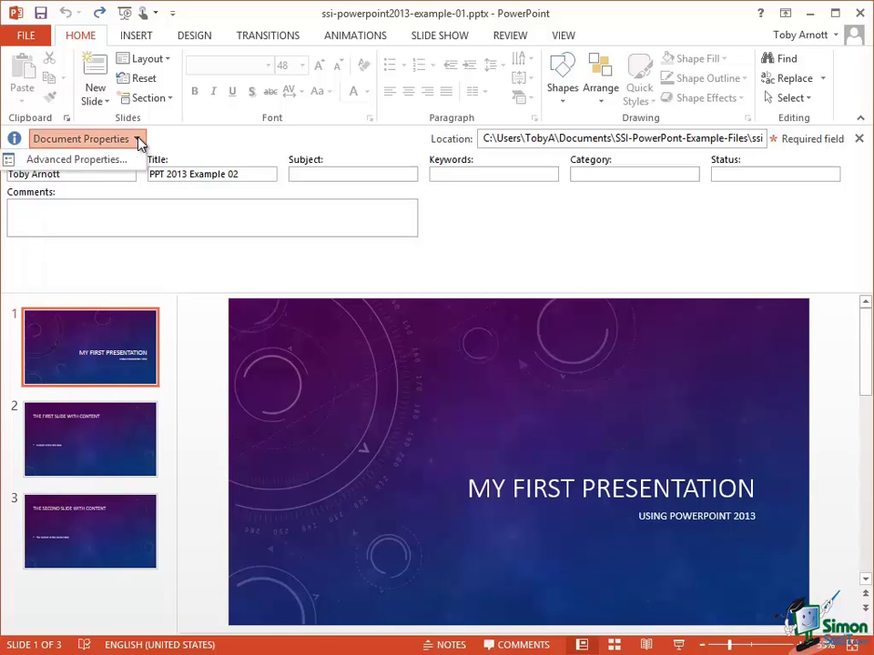
{"action": "left_click", "coordinate": [93, 163]}
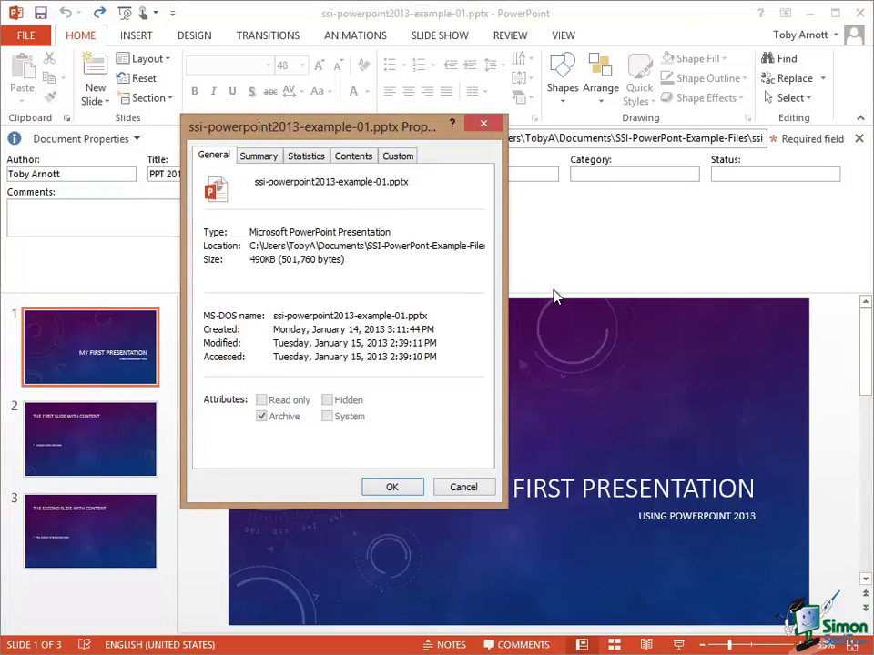
{"action": "left_click", "coordinate": [260, 157]}
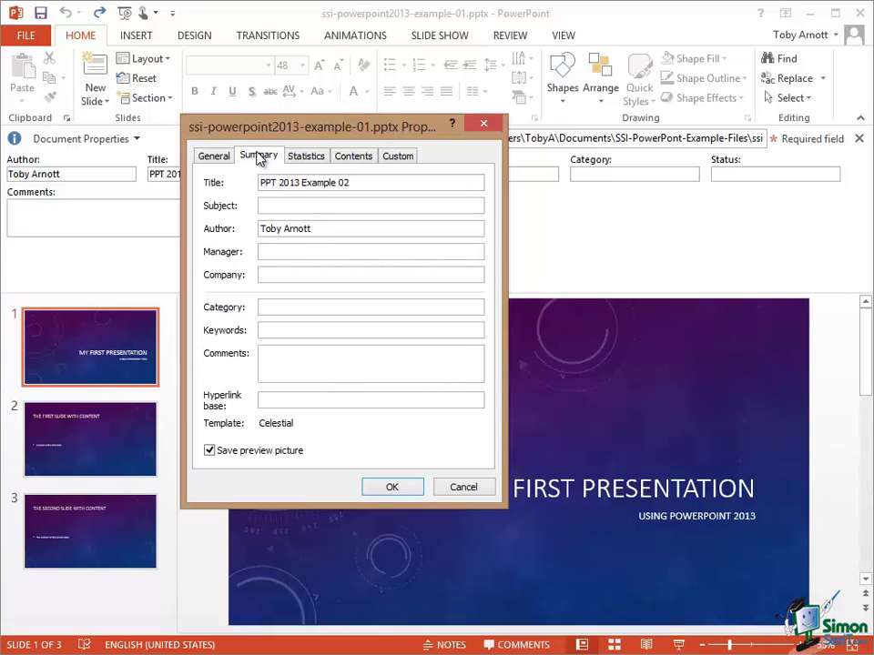
{"action": "left_click", "coordinate": [278, 273]}
{"action": "type", "text": "SimonSezIT"}
Review the presentation's statistics, contents and custom properties, and return through the summary to the general file information.
{"action": "left_click", "coordinate": [311, 158]}
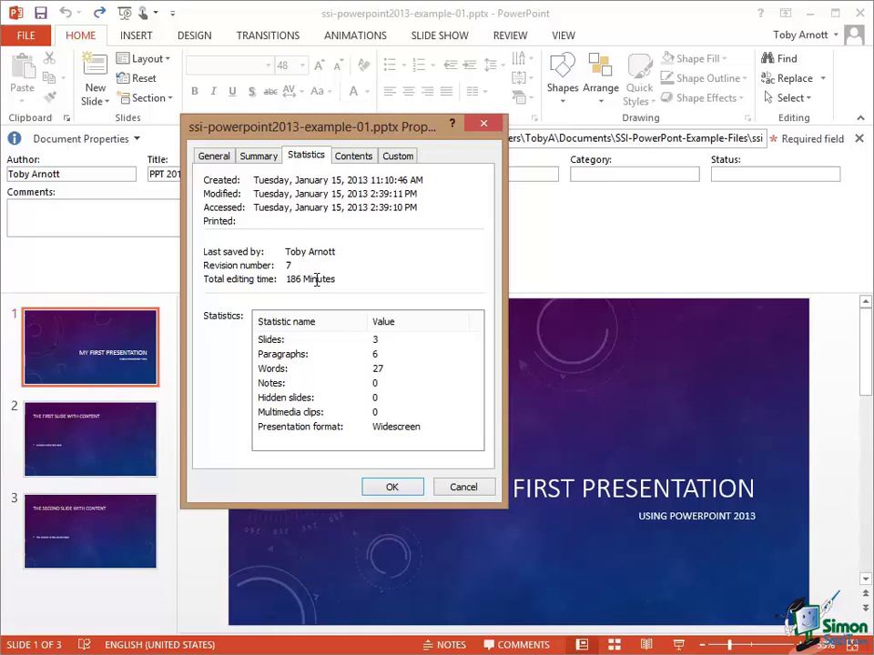
{"action": "left_click", "coordinate": [363, 158]}
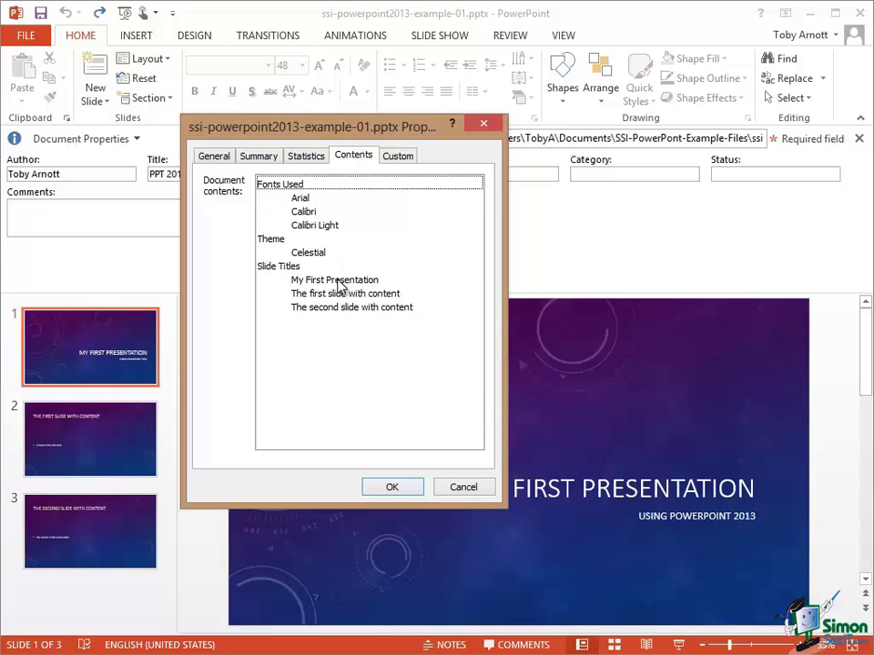
{"action": "left_click", "coordinate": [400, 159]}
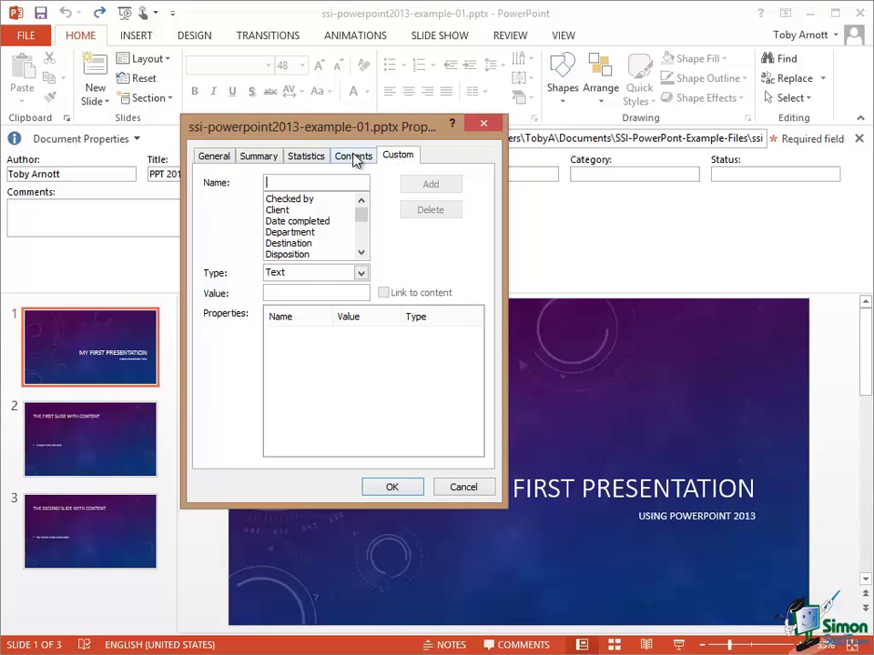
{"action": "left_click", "coordinate": [355, 159]}
{"action": "left_click", "coordinate": [314, 158]}
{"action": "left_click", "coordinate": [260, 157]}
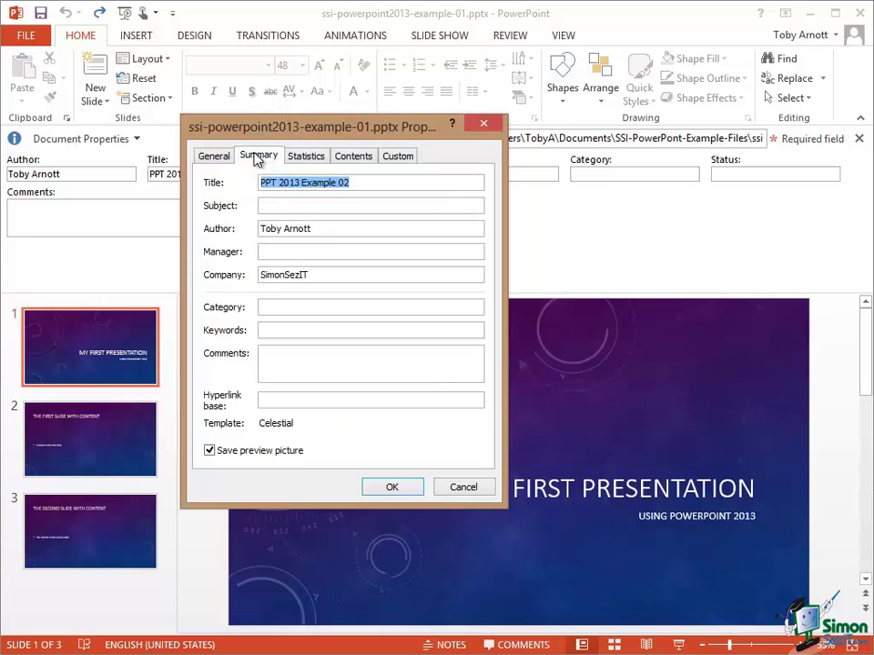
{"action": "left_click", "coordinate": [222, 158]}
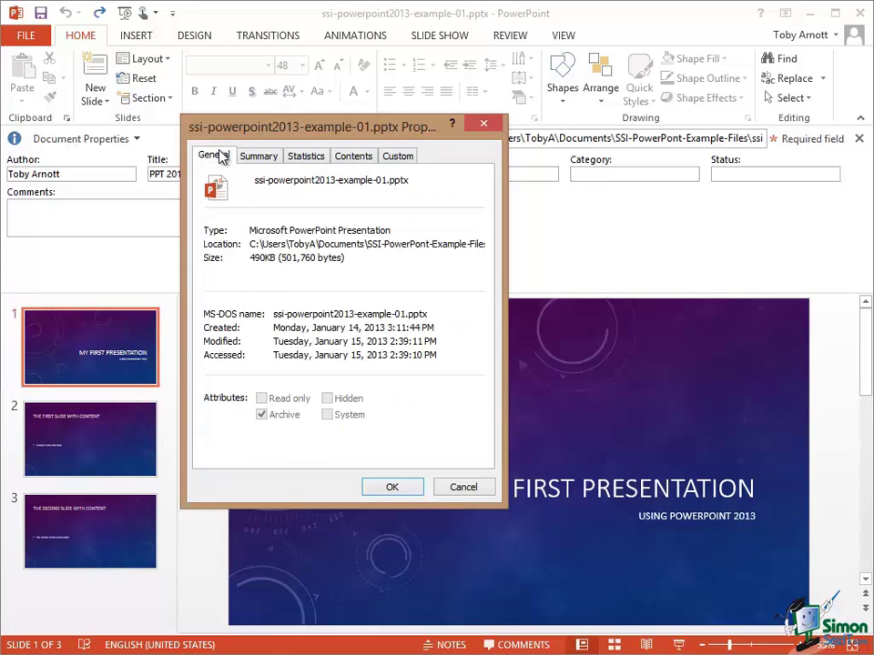
Accept the advanced property changes, closing the Document Panel, and show all of the presentation's properties on the Info page.
{"action": "left_click", "coordinate": [393, 489]}
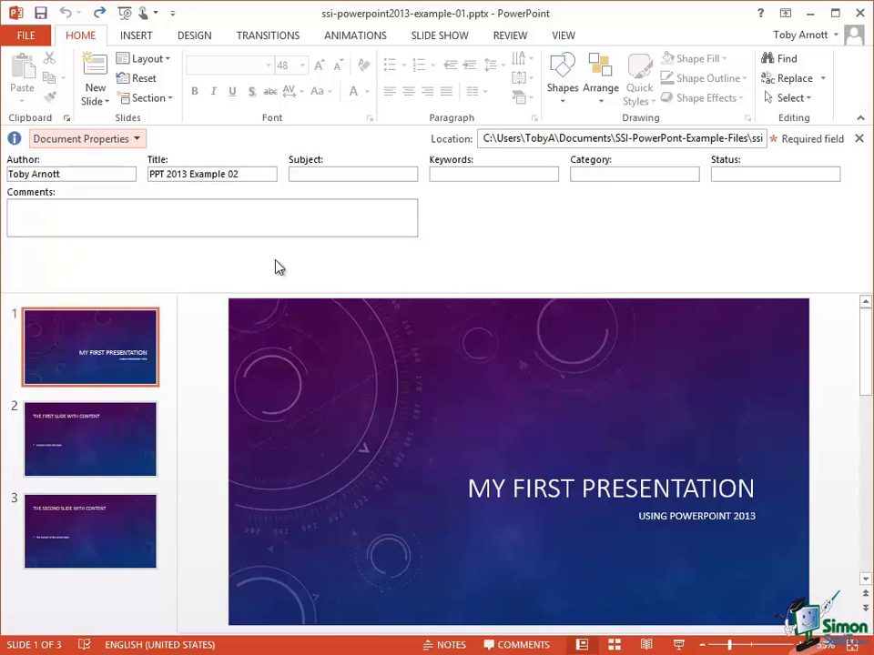
{"action": "left_click", "coordinate": [860, 139]}
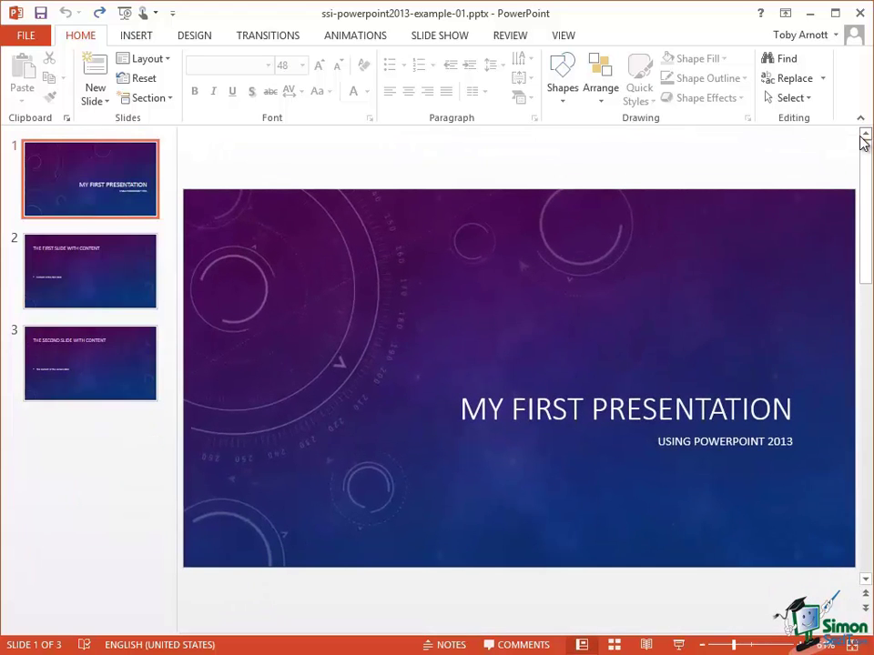
{"action": "left_click", "coordinate": [26, 36]}
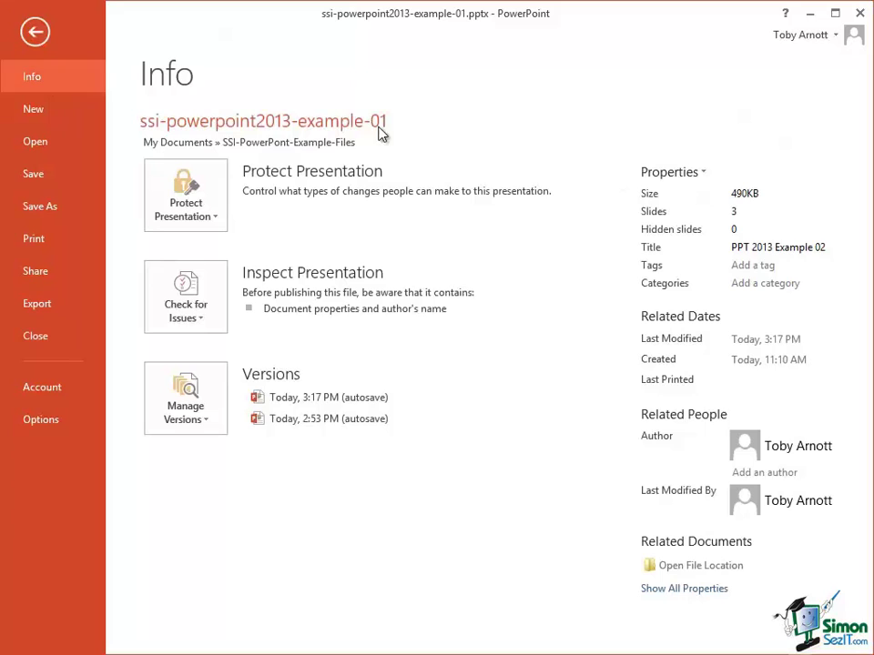
{"action": "left_click", "coordinate": [675, 589]}
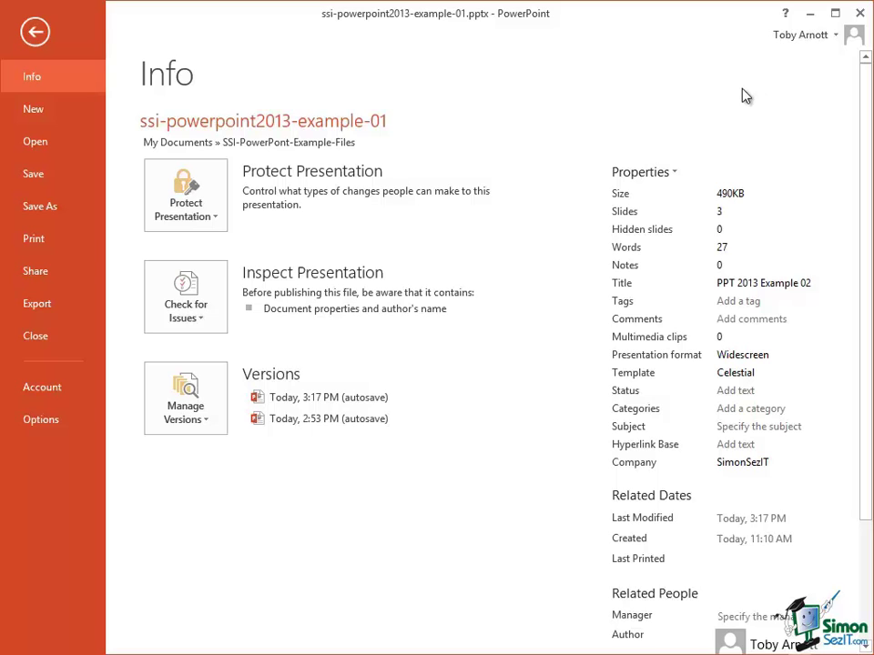
Save the presentation as ssi-powerpoint2013-example-02.pptx in the current SSI-PowerPont-Example-Files folder, replacing the existing file.
{"action": "left_click", "coordinate": [33, 209]}
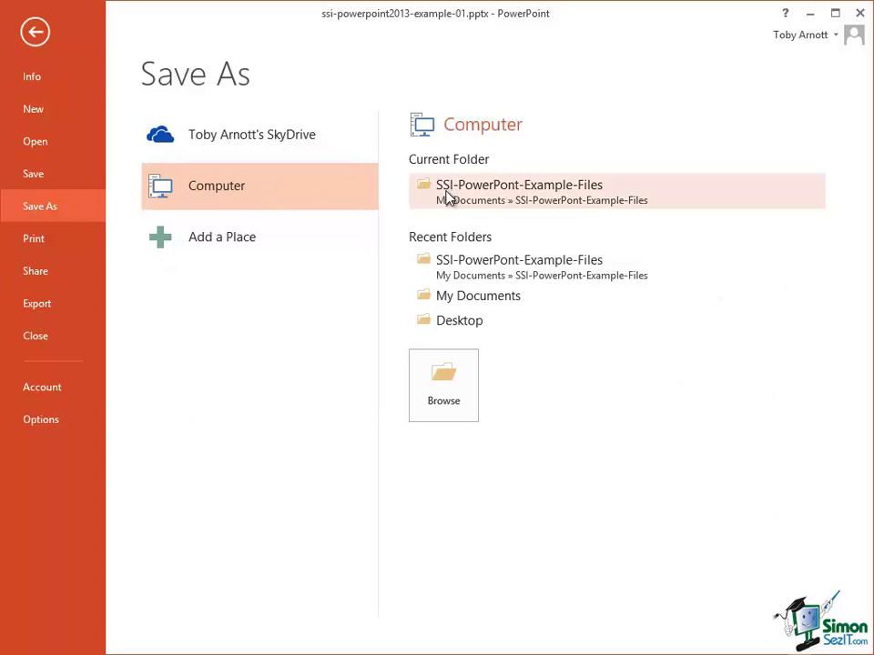
{"action": "left_click", "coordinate": [593, 195]}
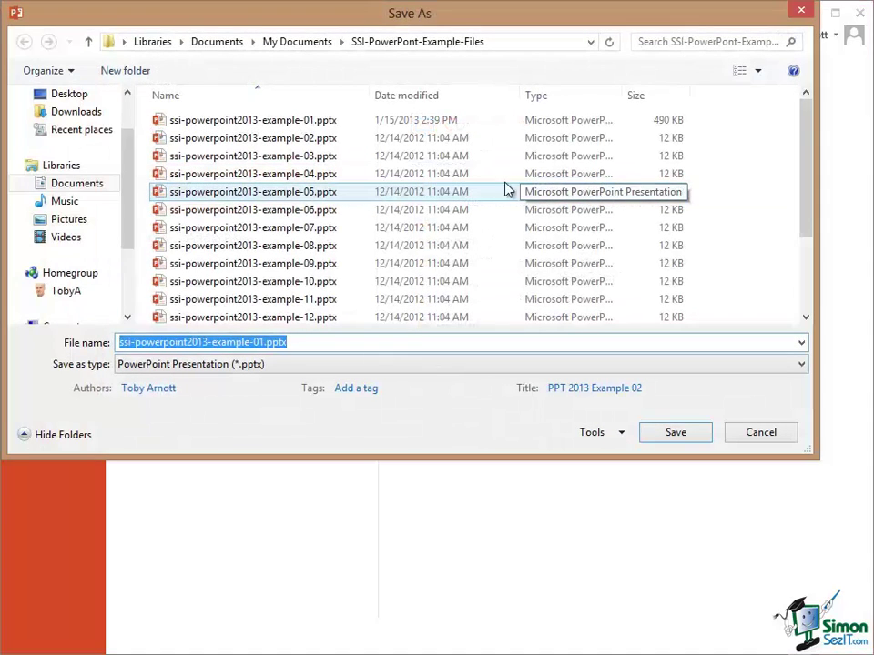
{"action": "left_click", "coordinate": [289, 139]}
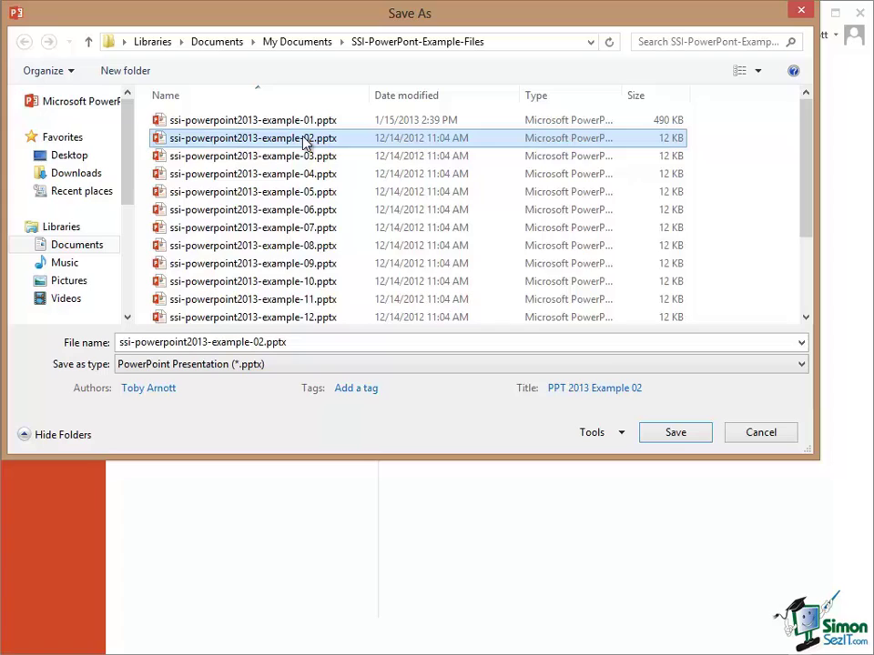
{"action": "left_click", "coordinate": [678, 435]}
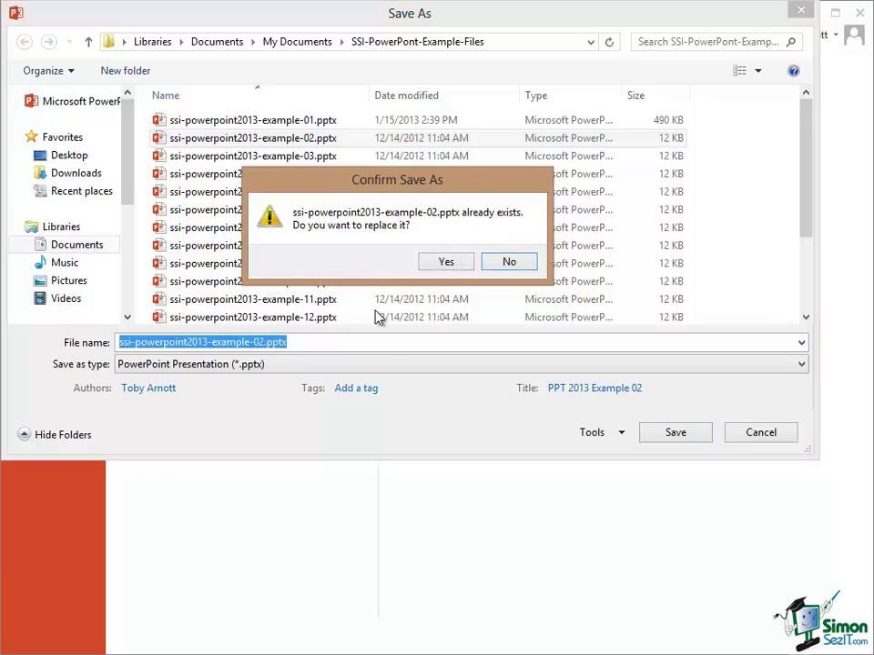
{"action": "left_click", "coordinate": [445, 263]}
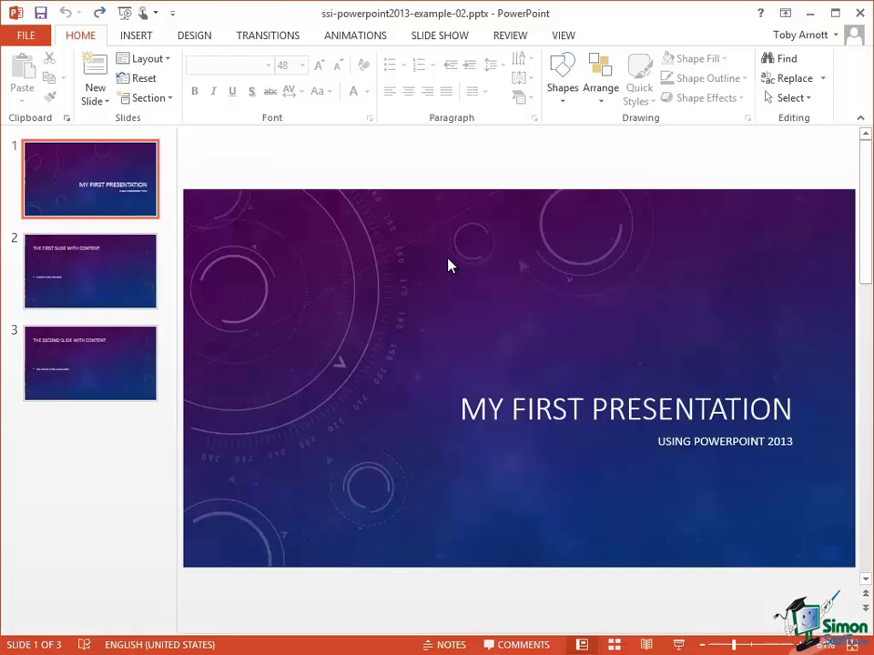